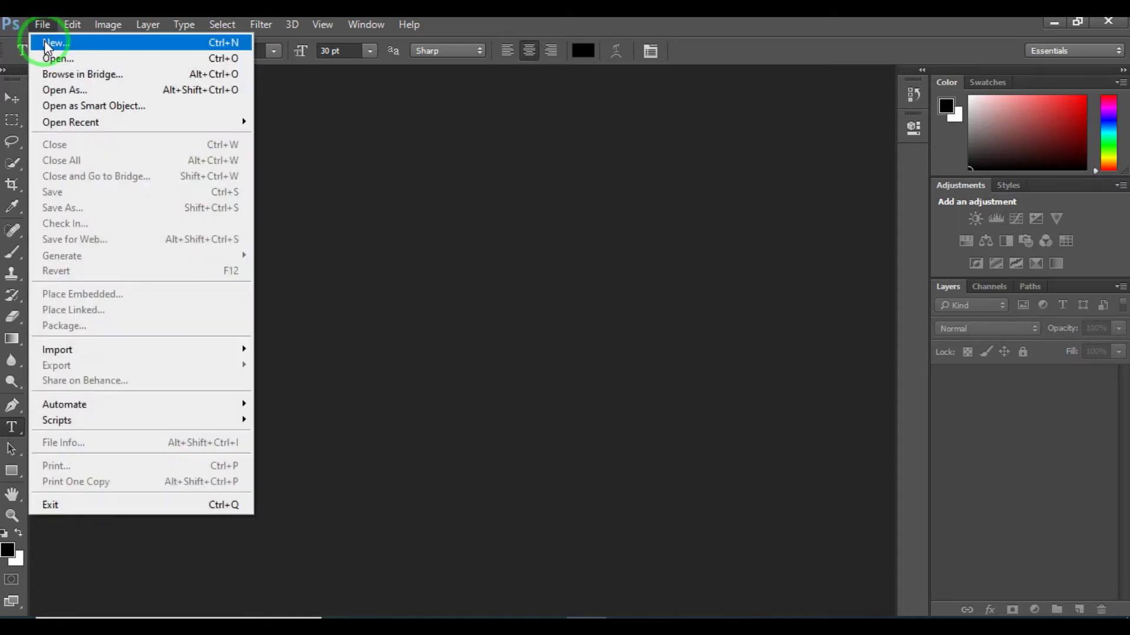
- Start a new document using the International Paper preset at A4 size
{"action": "left_click", "coordinate": [44, 40]}
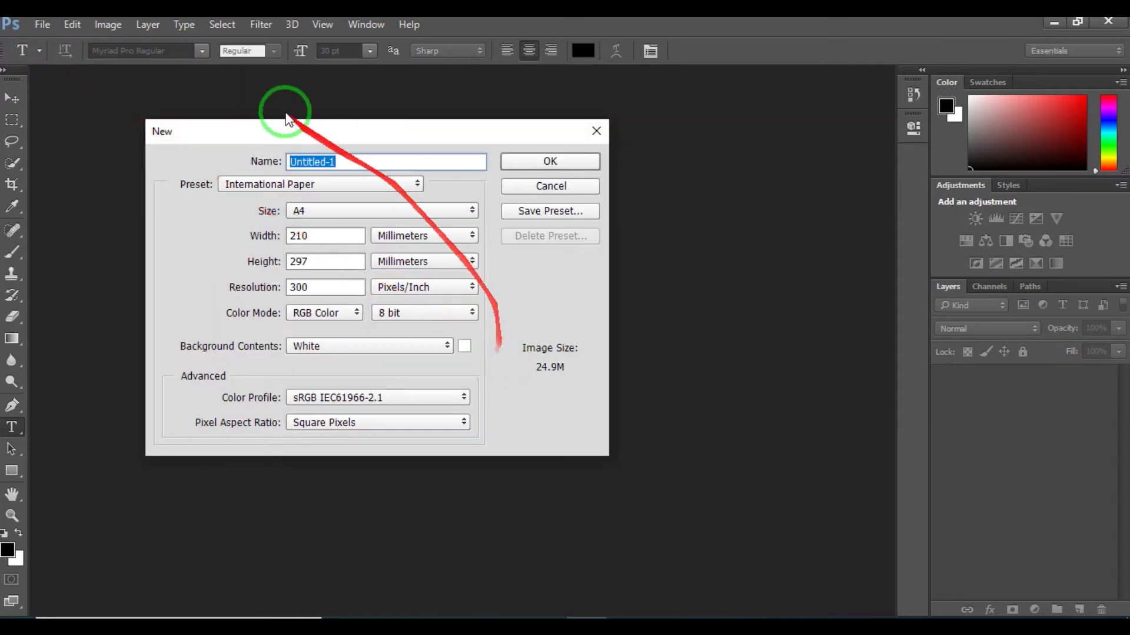
{"action": "left_click_drag", "start_coordinate": [243, 135], "coordinate": [300, 132]}
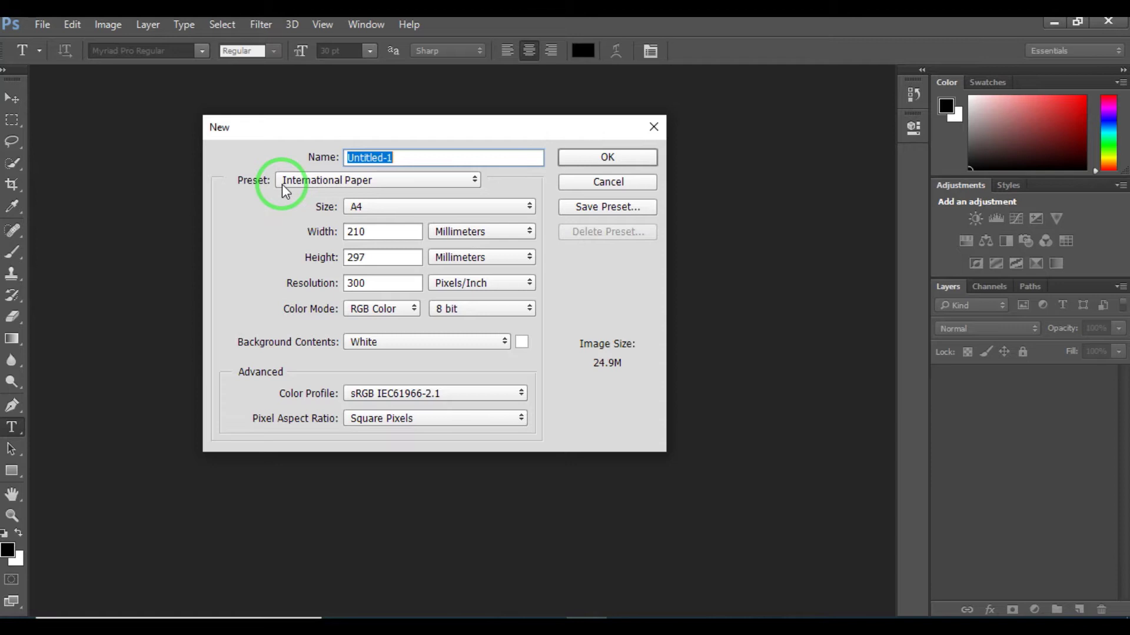
{"action": "left_click_drag", "start_coordinate": [243, 134], "coordinate": [198, 134]}
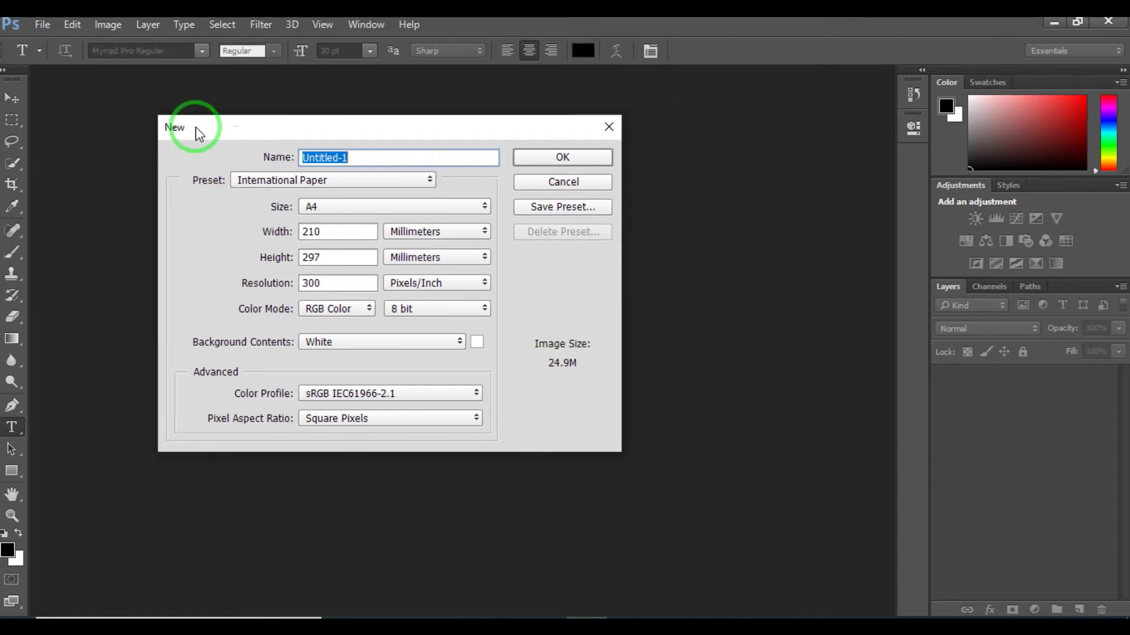
{"action": "left_click", "coordinate": [421, 182]}
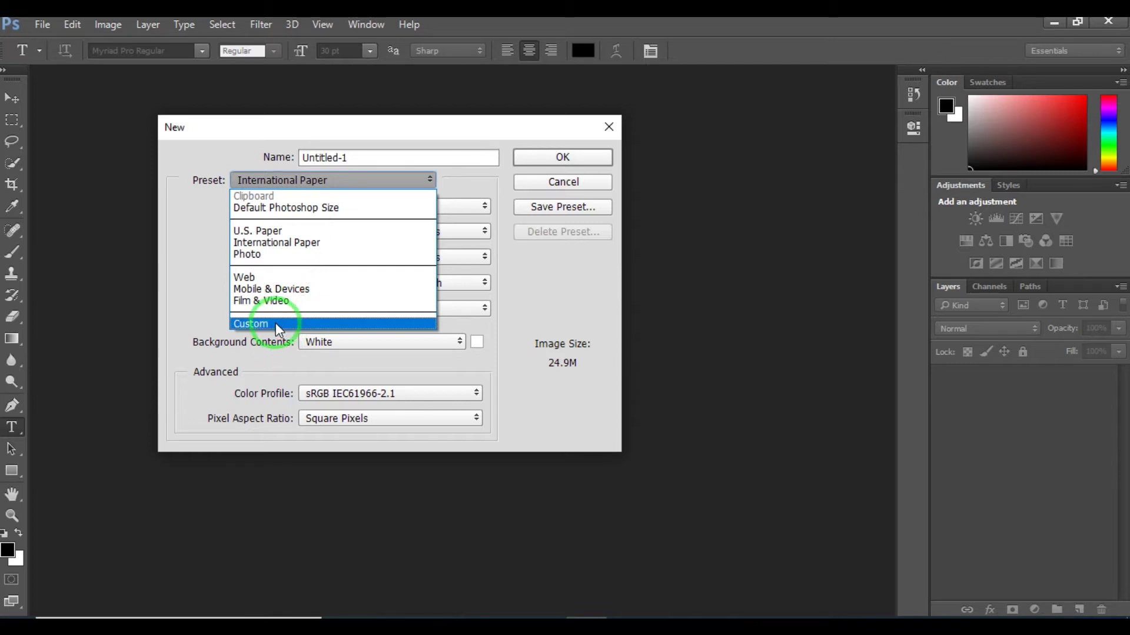
{"action": "left_click", "coordinate": [241, 243]}
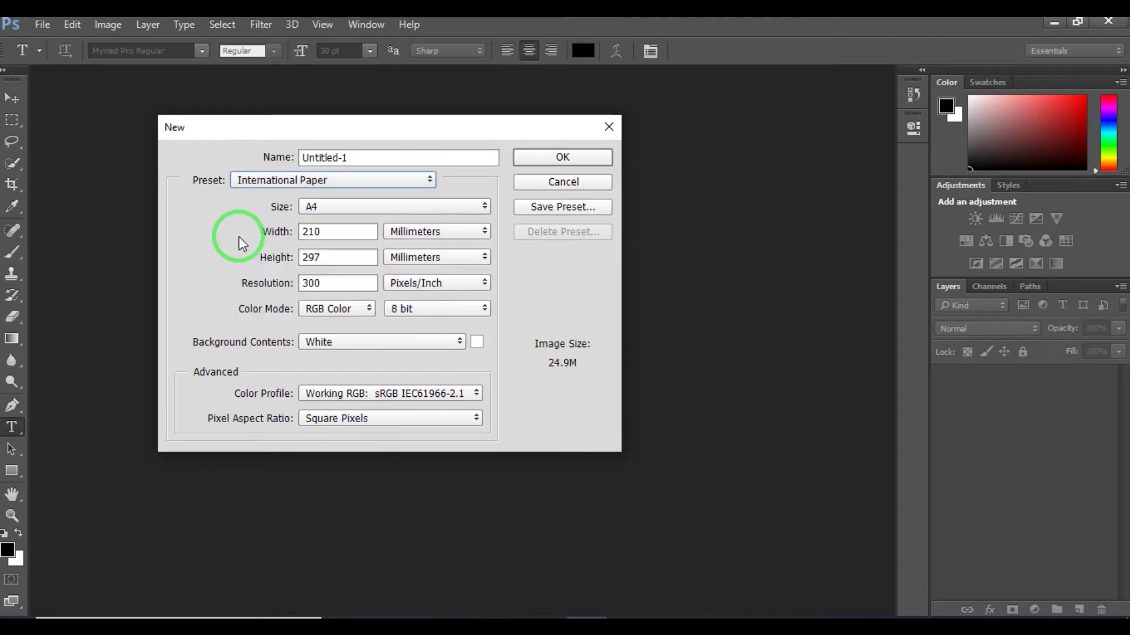
{"action": "left_click", "coordinate": [368, 207]}
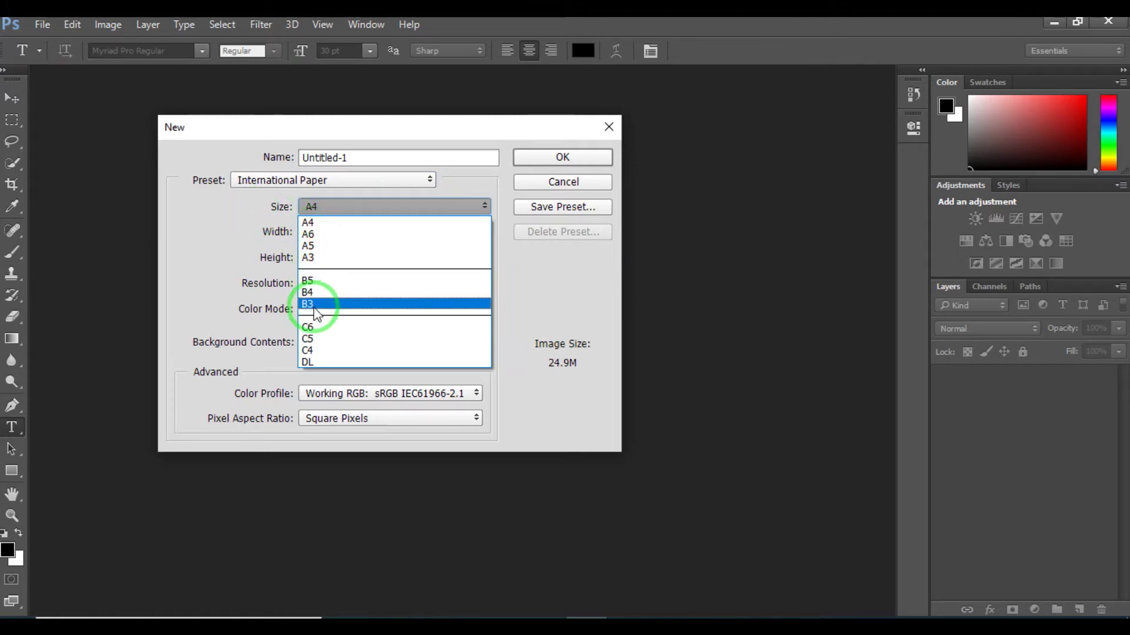
{"action": "left_click", "coordinate": [227, 221]}
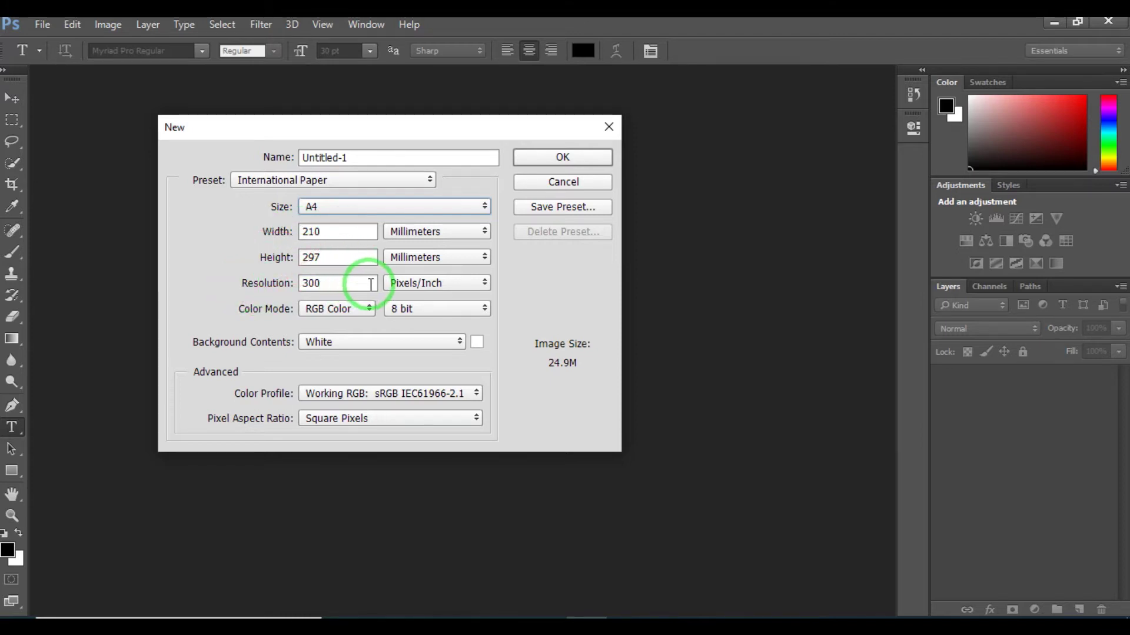
- Try a resolution of 72 pixels/inch for the new document, and replace it with 200 pixels/inch
{"action": "left_click", "coordinate": [338, 284]}
{"action": "left_click", "coordinate": [289, 285]}
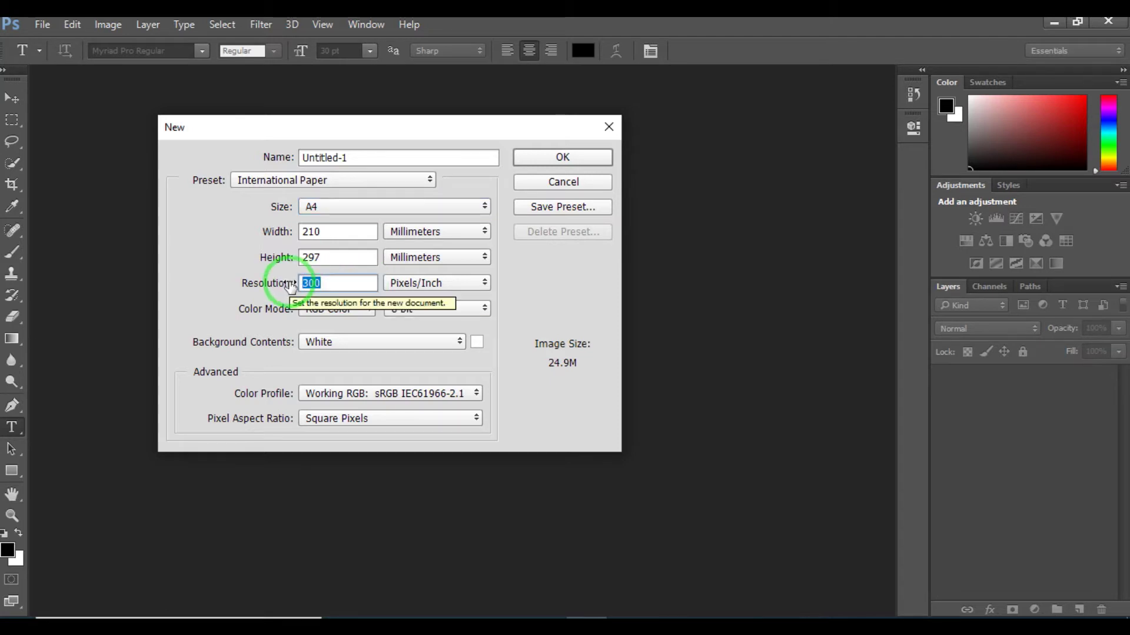
{"action": "type", "text": "72"}
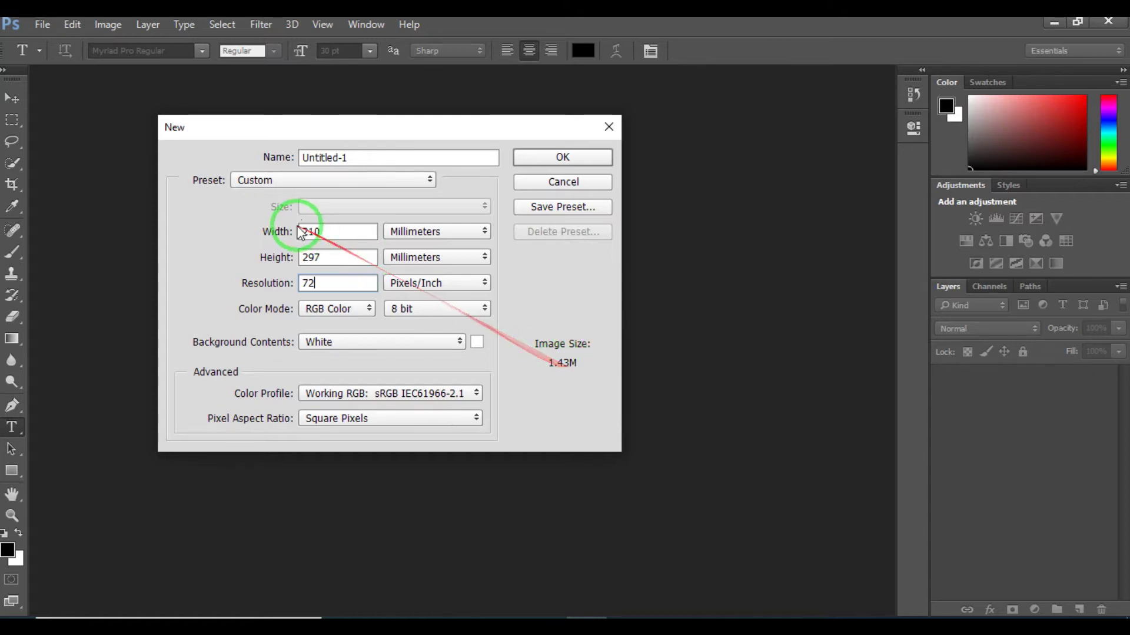
{"action": "key", "text": "BackSpace"}
{"action": "key", "text": "BackSpace"}
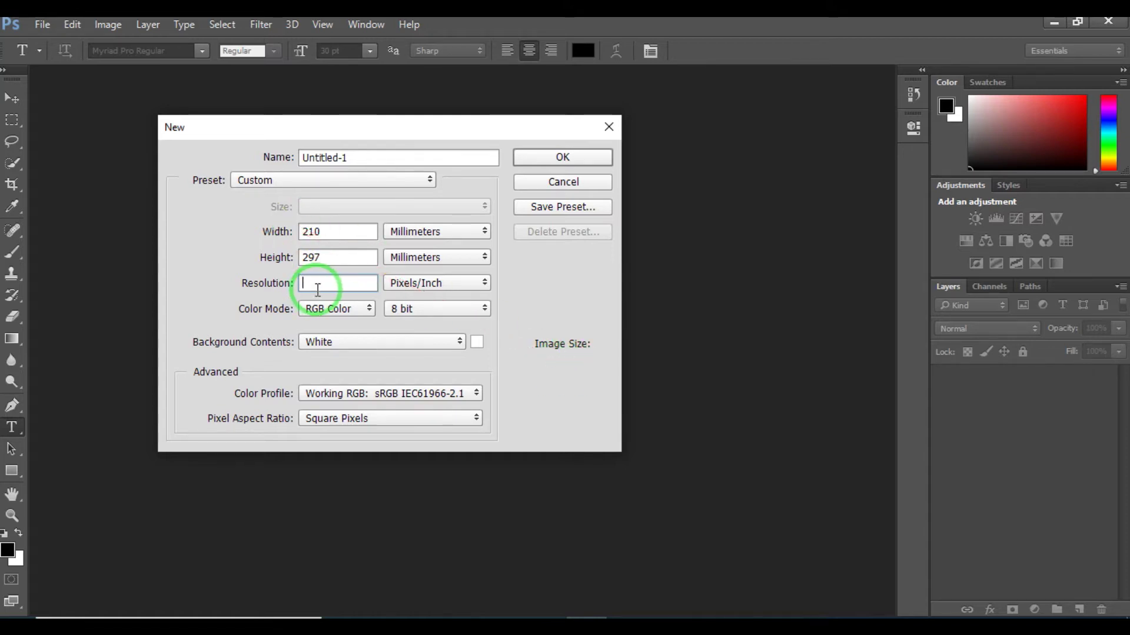
{"action": "type", "text": "200"}
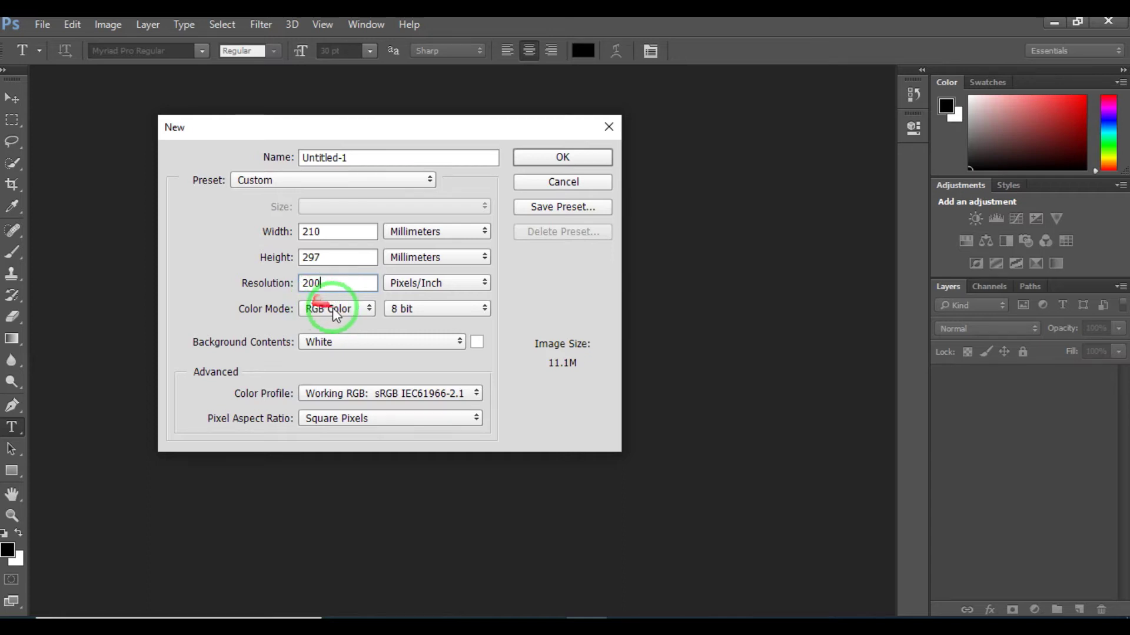
- Choose RGB Color as the color mode and create the document
{"action": "left_click", "coordinate": [366, 312]}
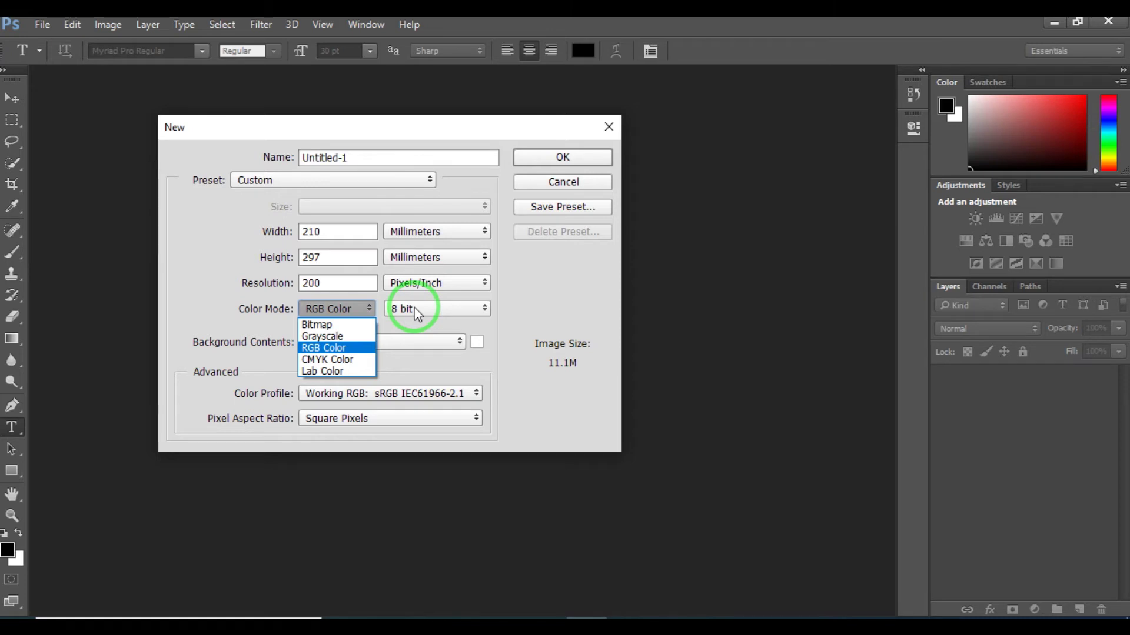
{"action": "left_click", "coordinate": [346, 348]}
{"action": "left_click", "coordinate": [562, 158]}
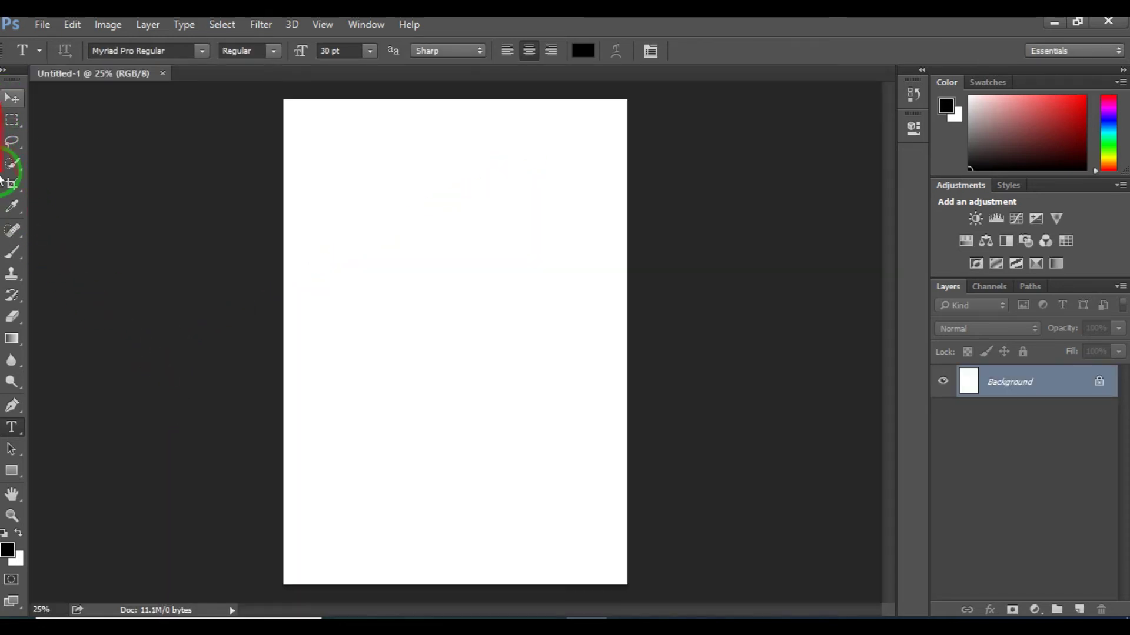
- Set the foreground color to white with R 255, G 255 and B 255
{"action": "left_click", "coordinate": [8, 549]}
{"action": "left_click_drag", "start_coordinate": [581, 121], "coordinate": [294, 128]}
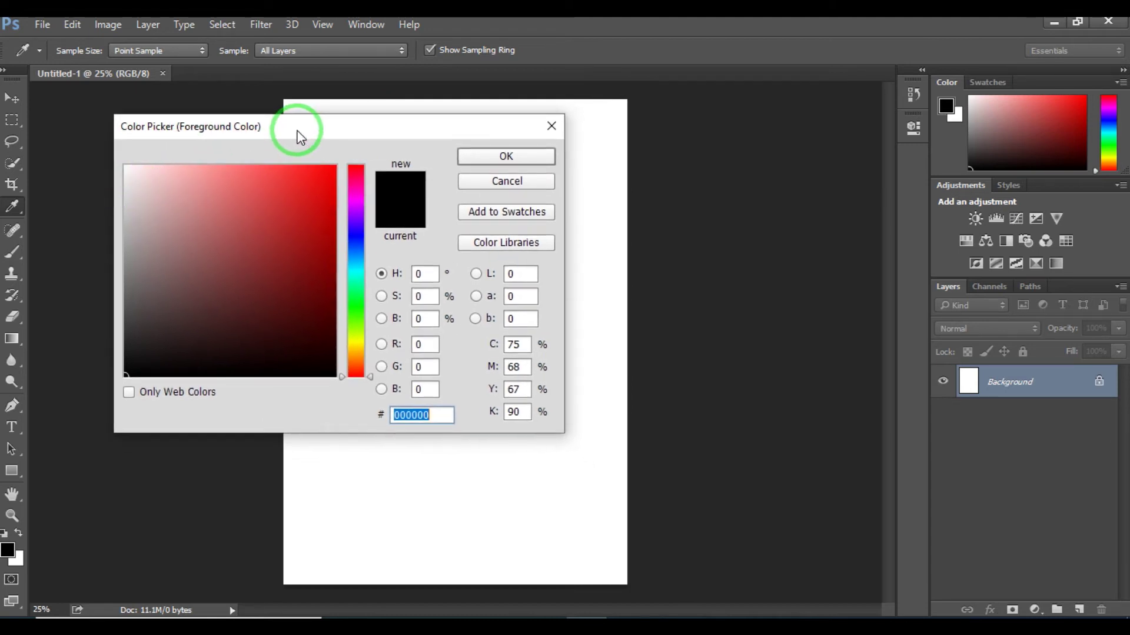
{"action": "double_click", "coordinate": [423, 346]}
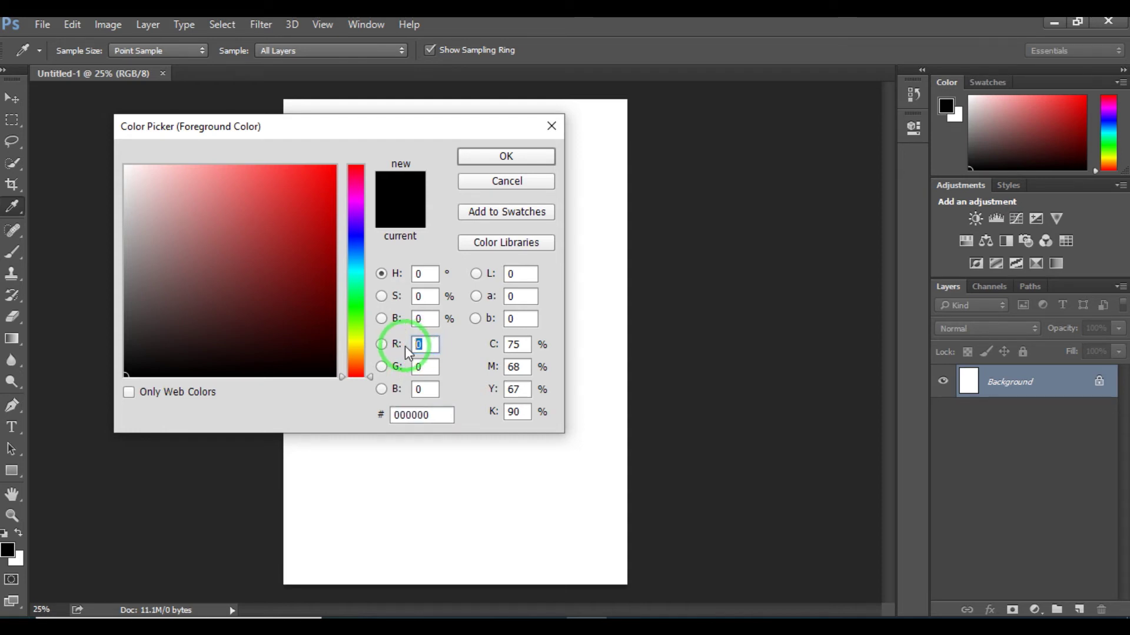
{"action": "type", "text": "255"}
{"action": "double_click", "coordinate": [418, 367]}
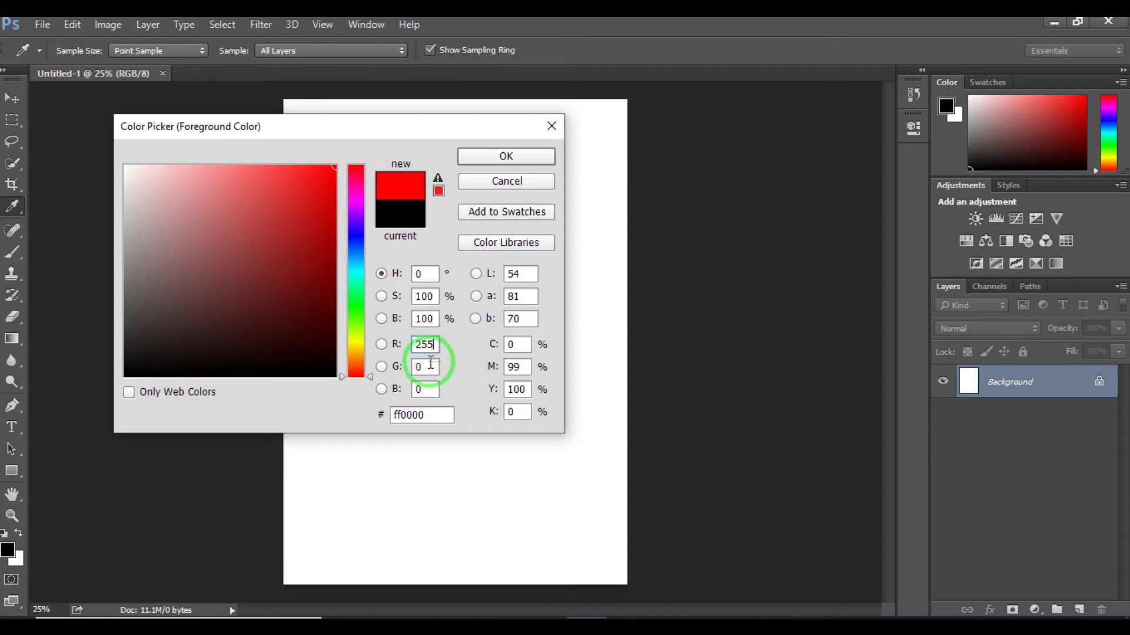
{"action": "type", "text": "255"}
{"action": "left_click", "coordinate": [425, 390]}
{"action": "double_click", "coordinate": [426, 390]}
{"action": "type", "text": "255"}
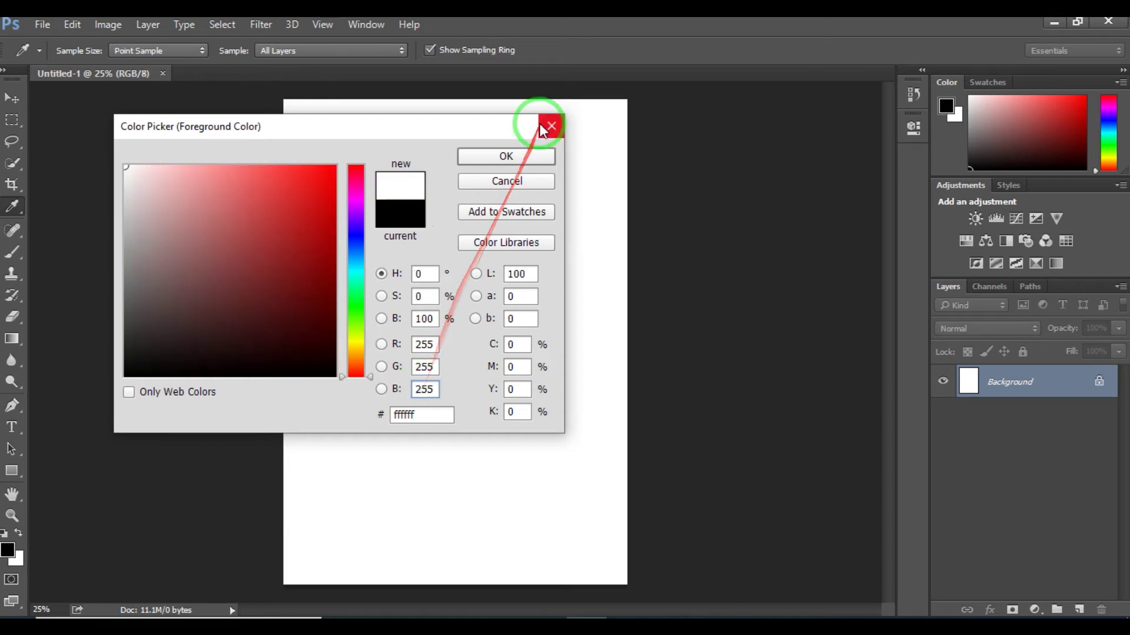
{"action": "left_click", "coordinate": [507, 157]}
{"action": "key", "text": "t"}
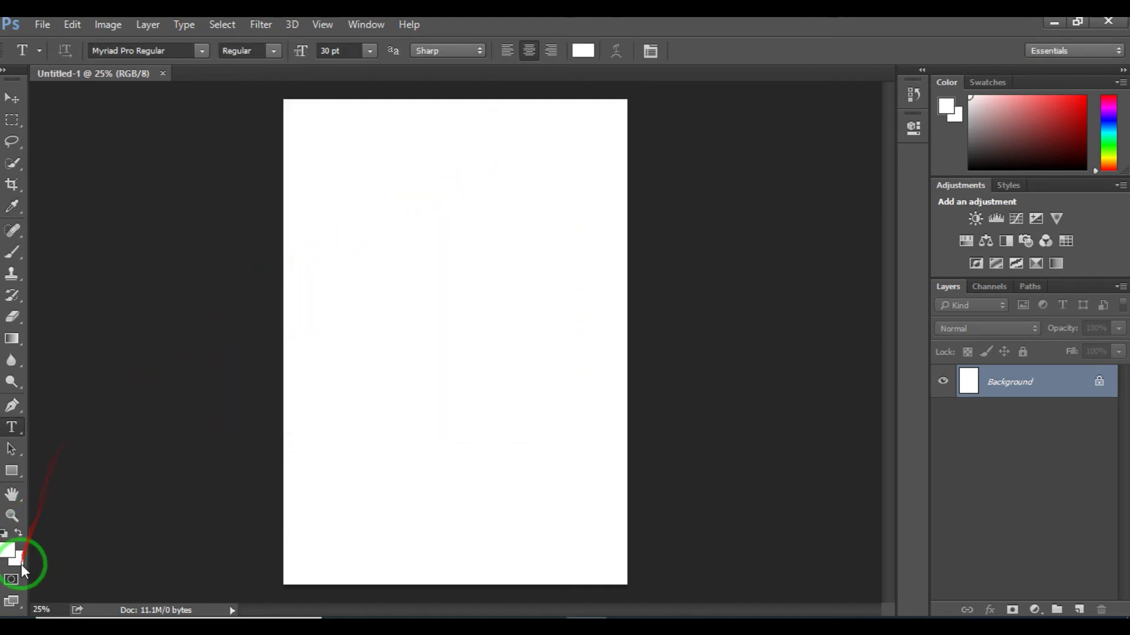
- Set the foreground color to black with R 0, G 0 and B 0
{"action": "left_click", "coordinate": [13, 557]}
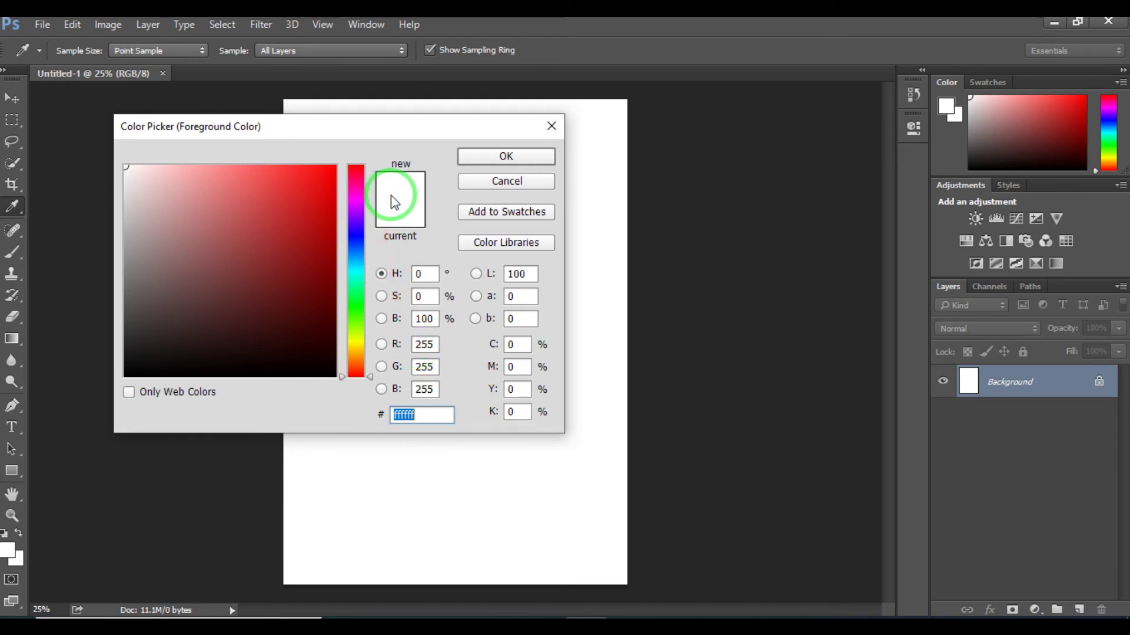
{"action": "left_click", "coordinate": [424, 344]}
{"action": "type", "text": "0"}
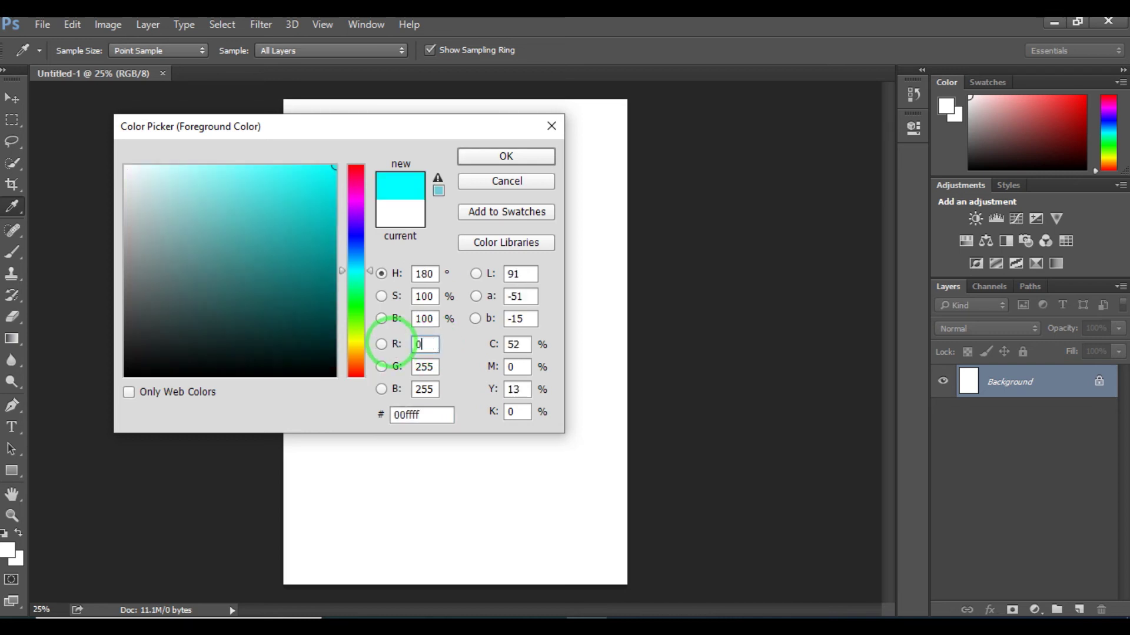
{"action": "left_click", "coordinate": [430, 366]}
{"action": "type", "text": "0"}
{"action": "left_click", "coordinate": [418, 388]}
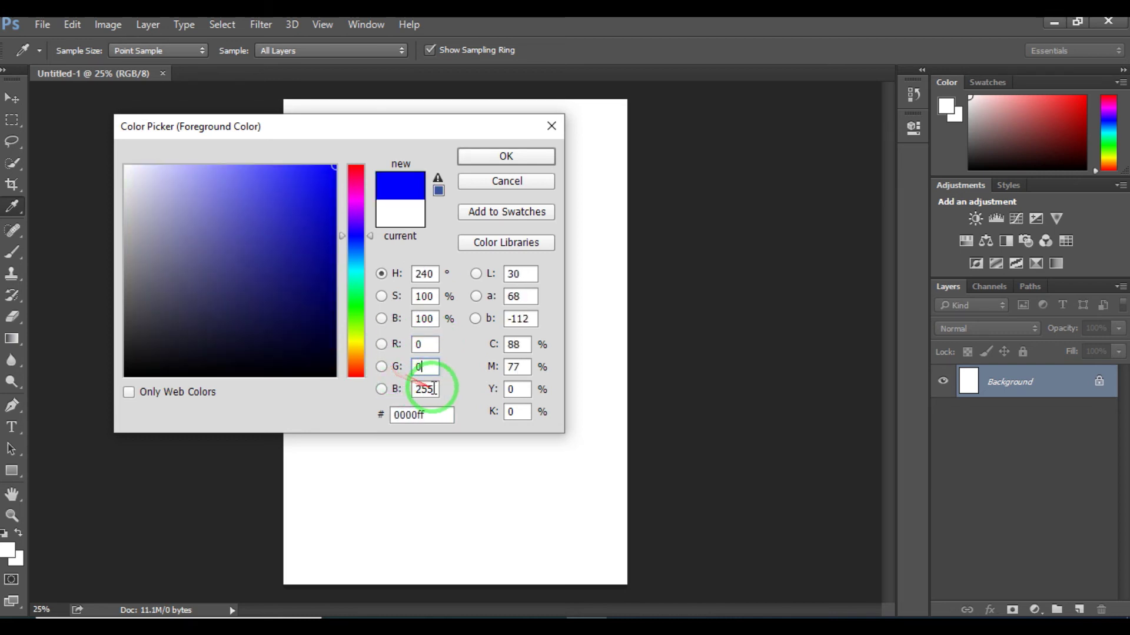
{"action": "type", "text": "0"}
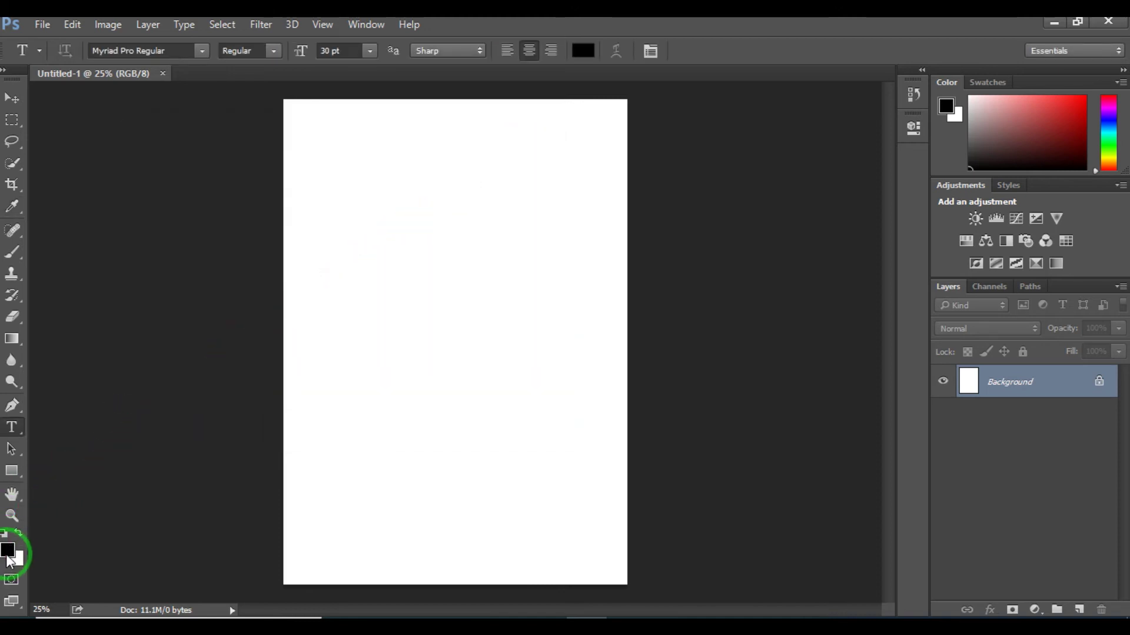
- Set the foreground color to dark gray with R 55, G 55 and B 55
{"action": "left_click", "coordinate": [8, 551]}
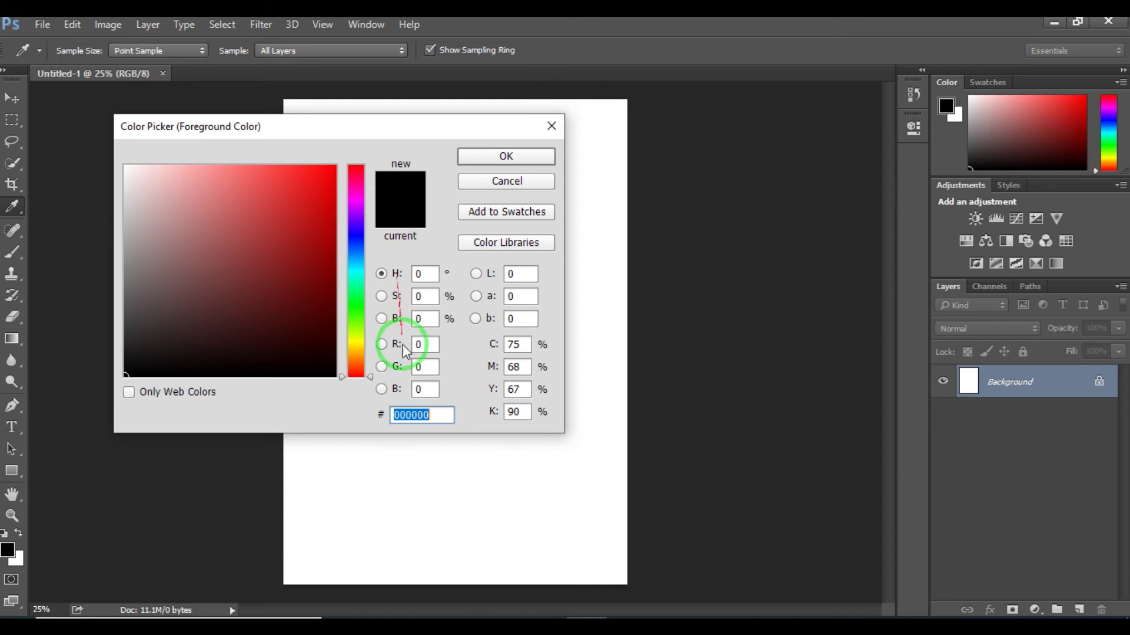
{"action": "left_click", "coordinate": [427, 347]}
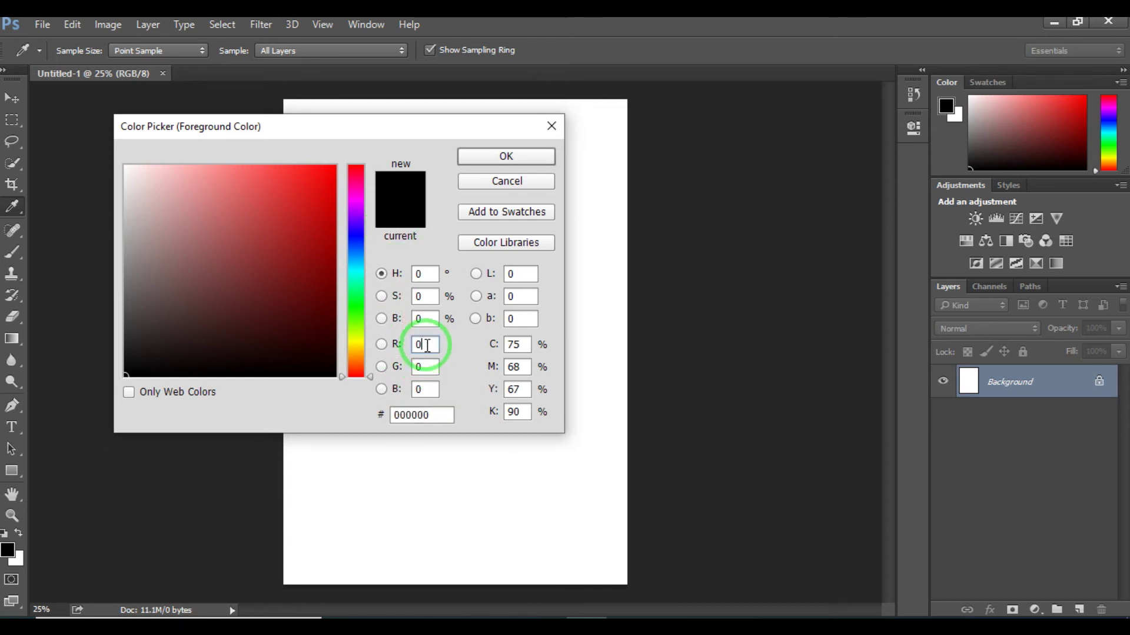
{"action": "key", "text": "BackSpace"}
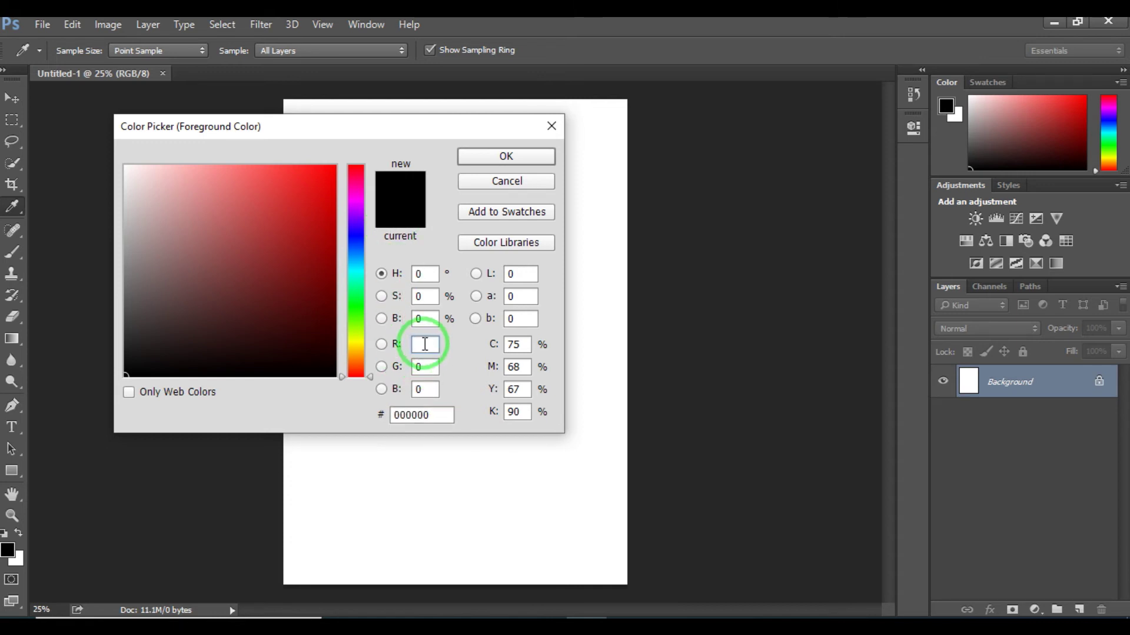
{"action": "type", "text": "55"}
{"action": "left_click", "coordinate": [424, 367]}
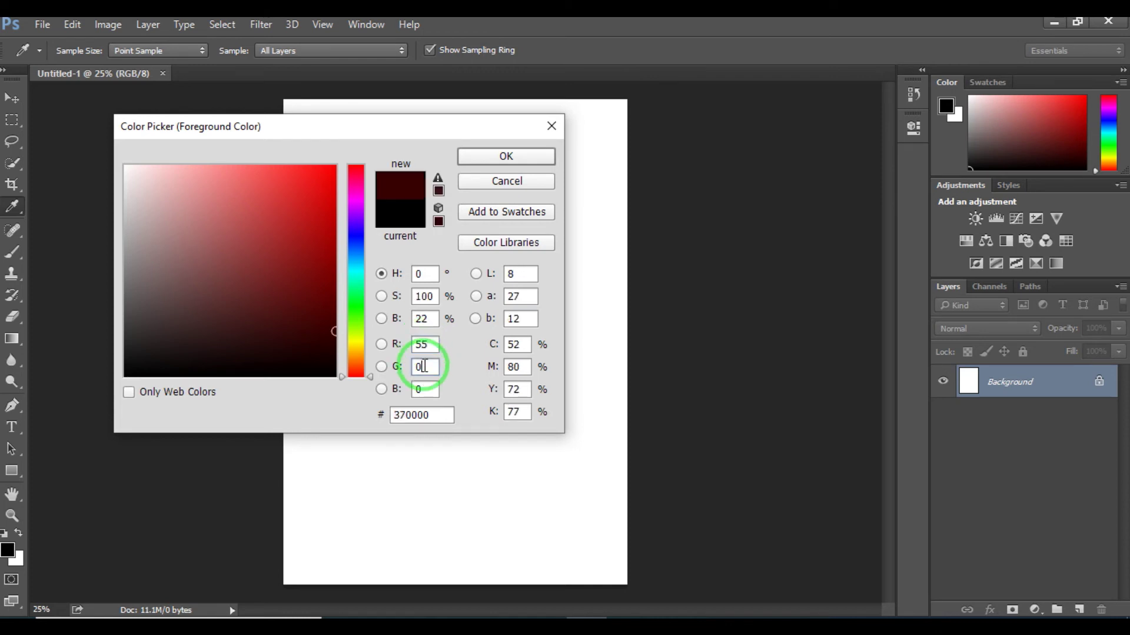
{"action": "key", "text": "BackSpace"}
{"action": "type", "text": "55"}
{"action": "left_click", "coordinate": [426, 389]}
{"action": "key", "text": "BackSpace"}
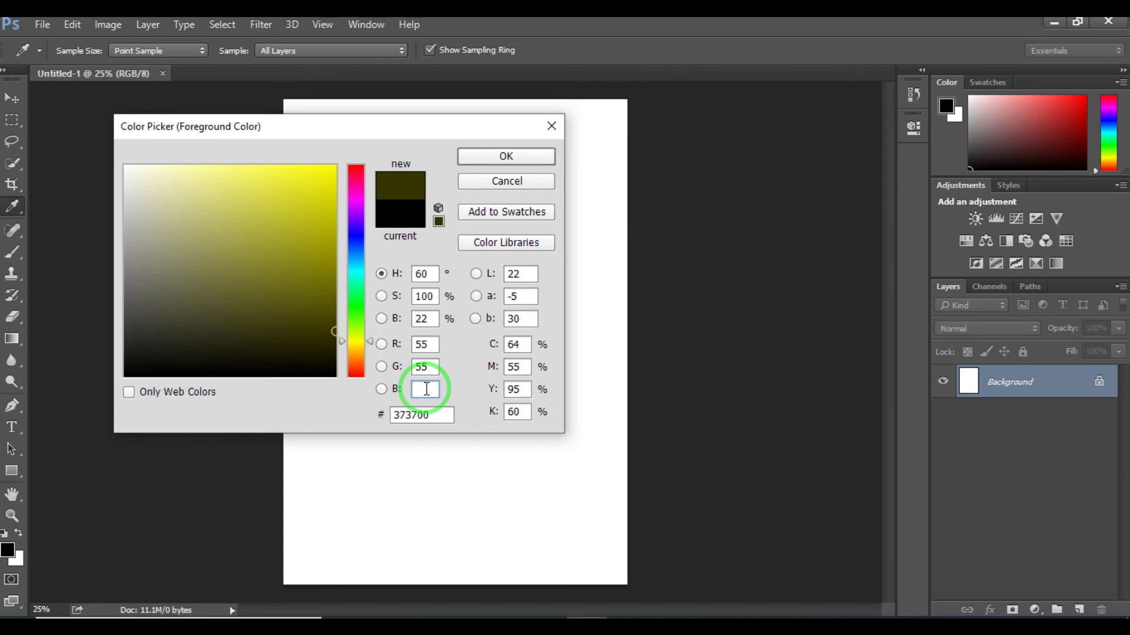
{"action": "type", "text": "55"}
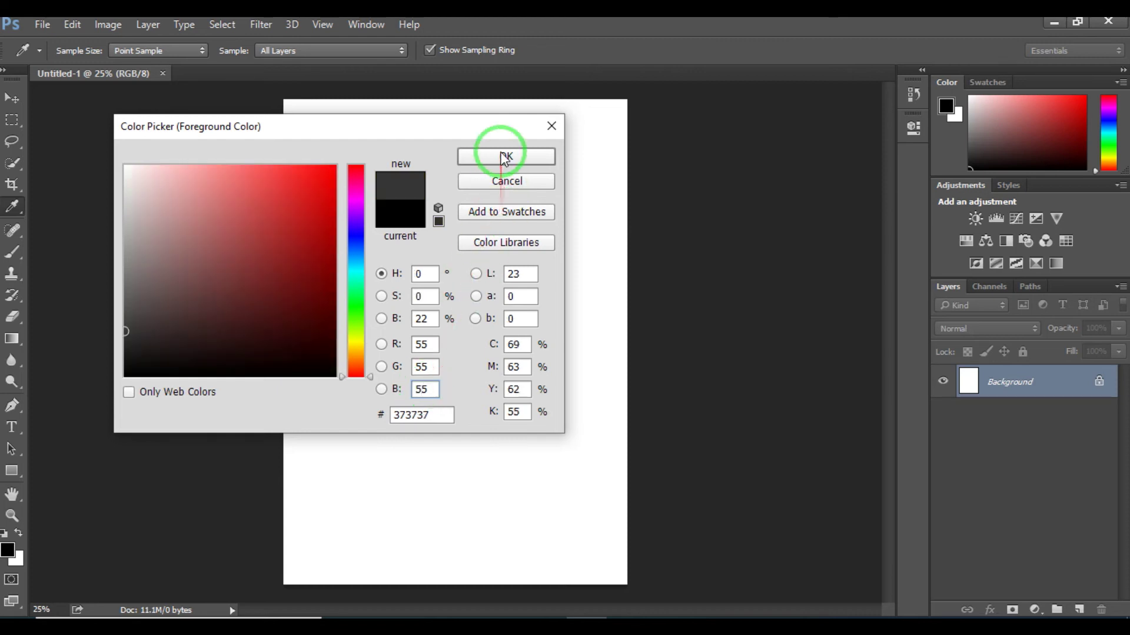
{"action": "left_click", "coordinate": [504, 157]}
- Examine the foreground color in the Color Picker and close it without changing any values
{"action": "left_click", "coordinate": [8, 551]}
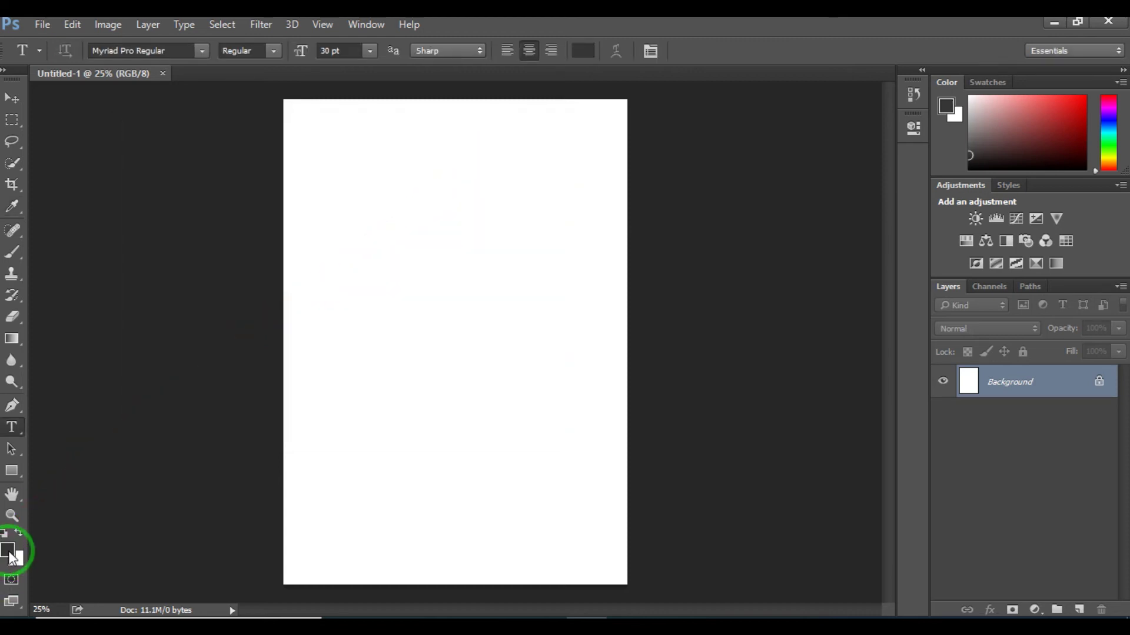
{"action": "left_click", "coordinate": [13, 557]}
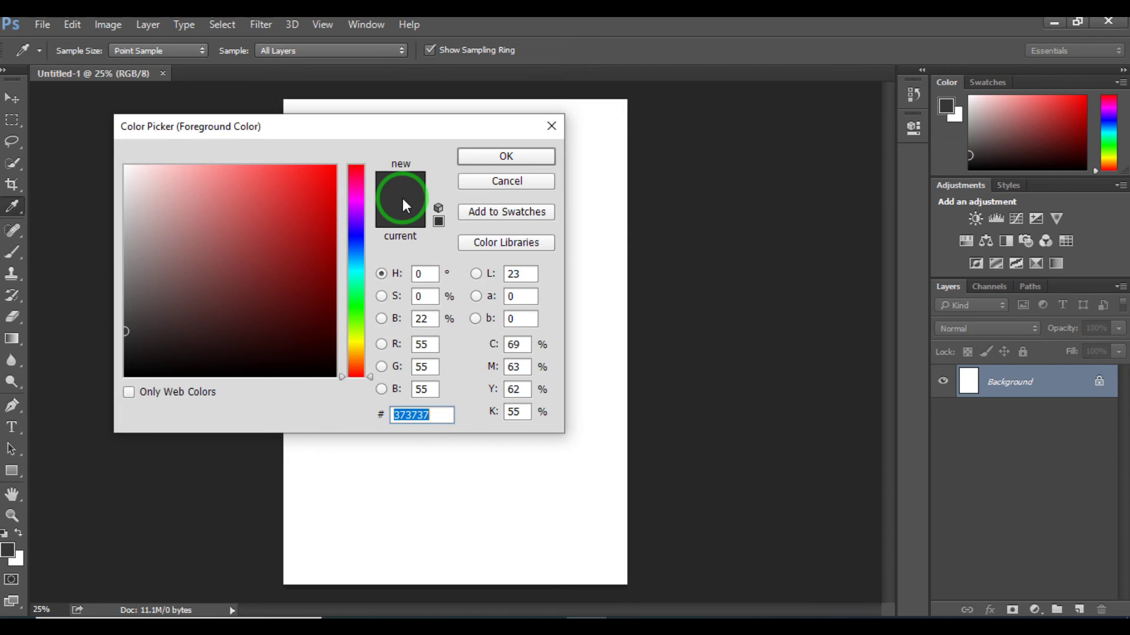
{"action": "left_click", "coordinate": [511, 154]}
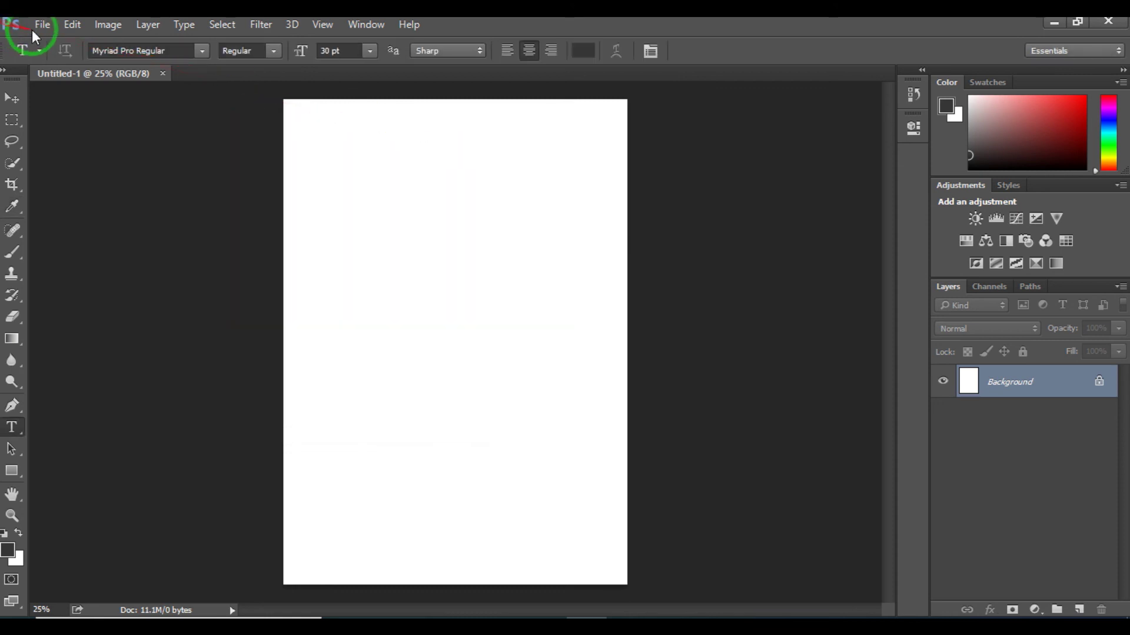
- Start another new document and show its available color modes
{"action": "left_click", "coordinate": [36, 28]}
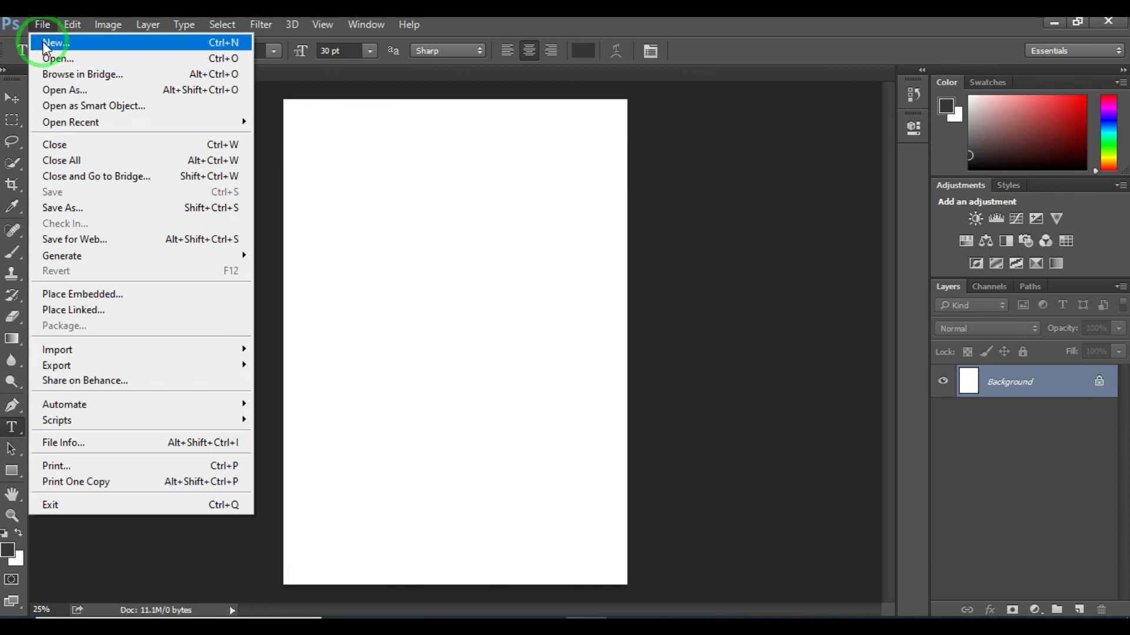
{"action": "left_click", "coordinate": [43, 42]}
{"action": "left_click", "coordinate": [359, 308]}
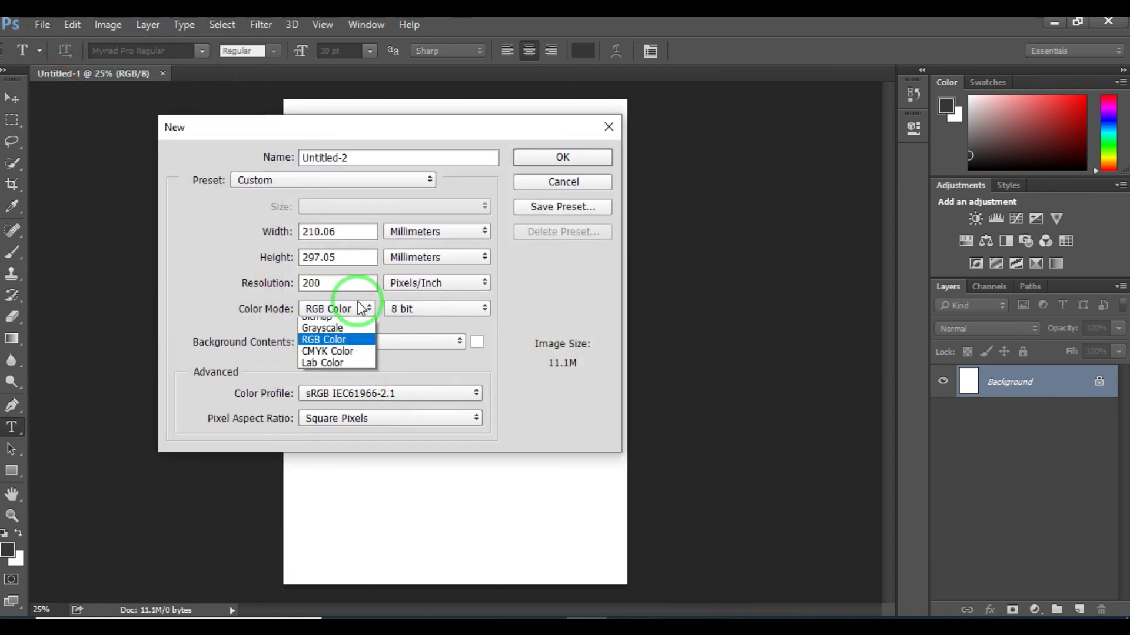